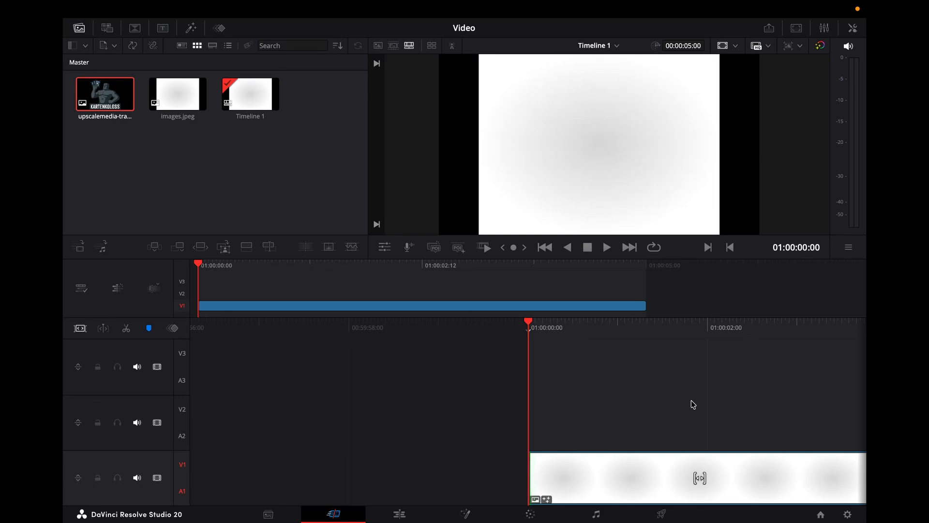
# Place the logo image on video track 2 above the background, starting at the beginning of the timeline
pyautogui.press('v')
pyautogui.press('v')
pyautogui.moveTo(114, 114); pyautogui.dragTo(528, 331)
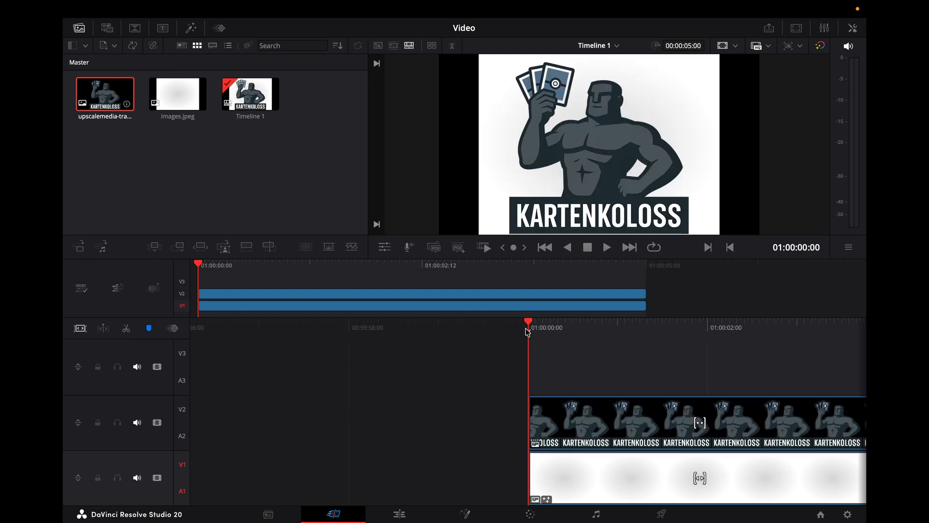
# Open the logo clip in Fusion and remove the connection between MediaIn1 and MediaOut1
pyautogui.click(466, 514)
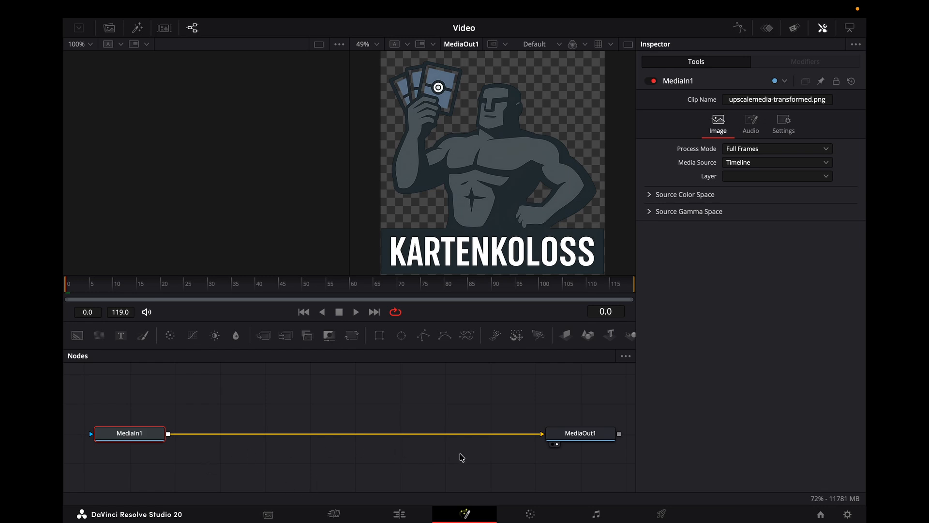
pyautogui.click(355, 434)
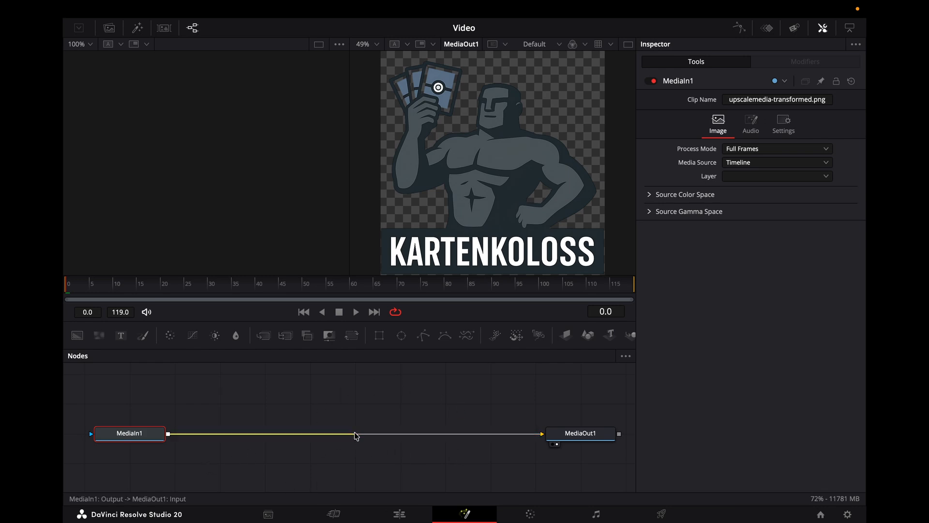
pyautogui.press('Delete')
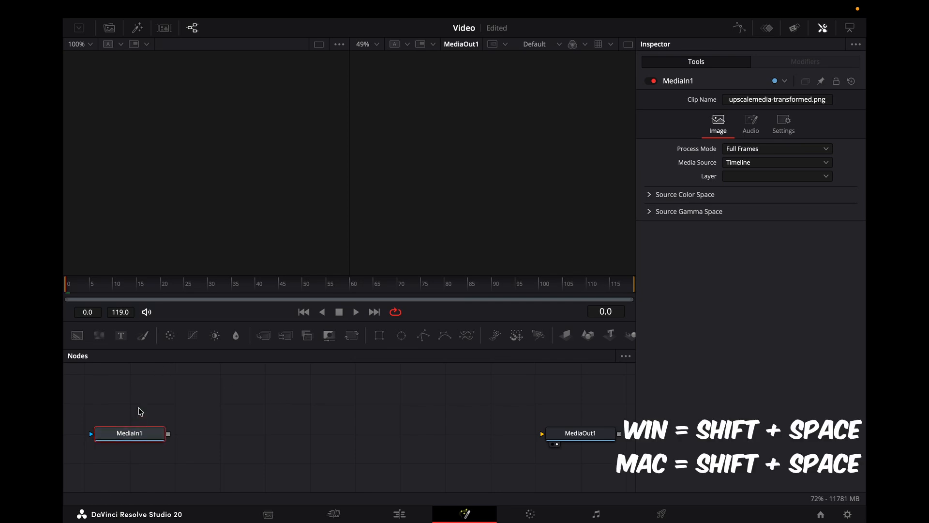
# Add an Image Plane 3D node after MediaIn1, followed by a Duplicate 3D node
pyautogui.hotkey('shift', 'space')
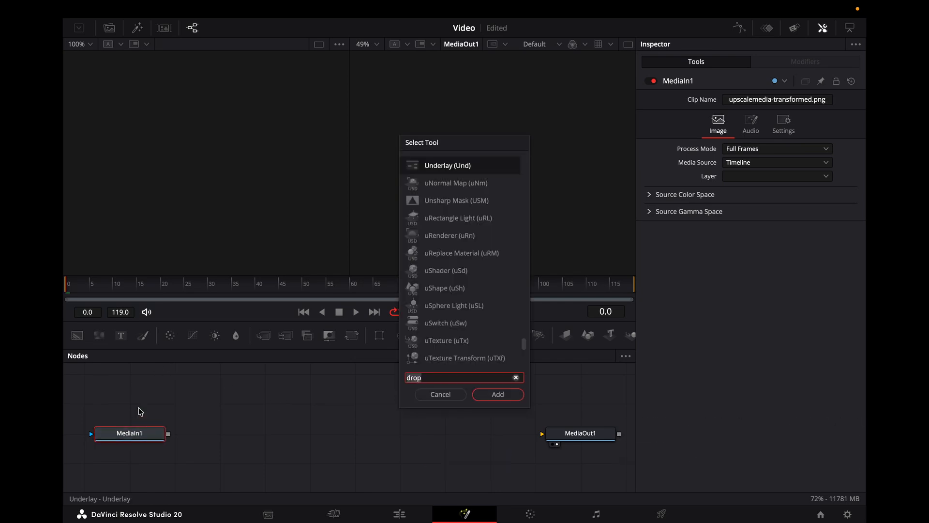
pyautogui.write('imag')
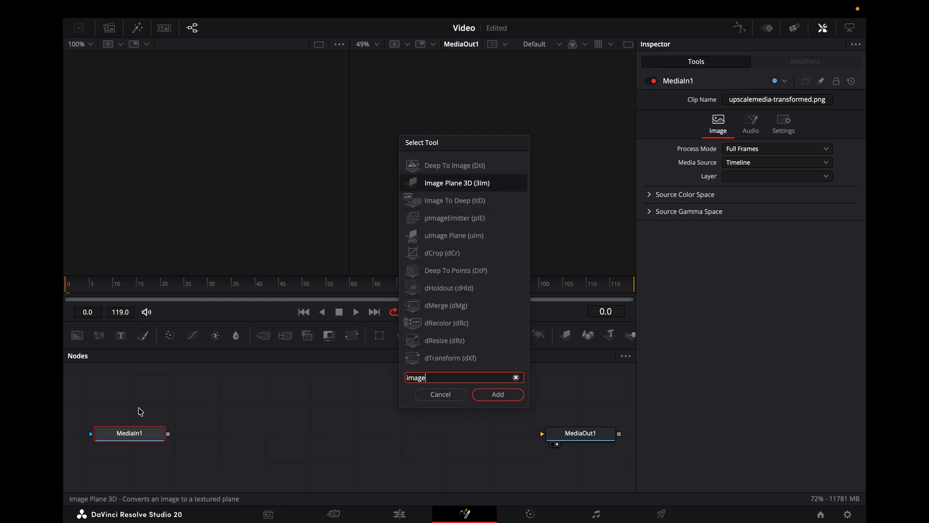
pyautogui.write('e')
pyautogui.press('Return')
pyautogui.hotkey('shift', 'space')
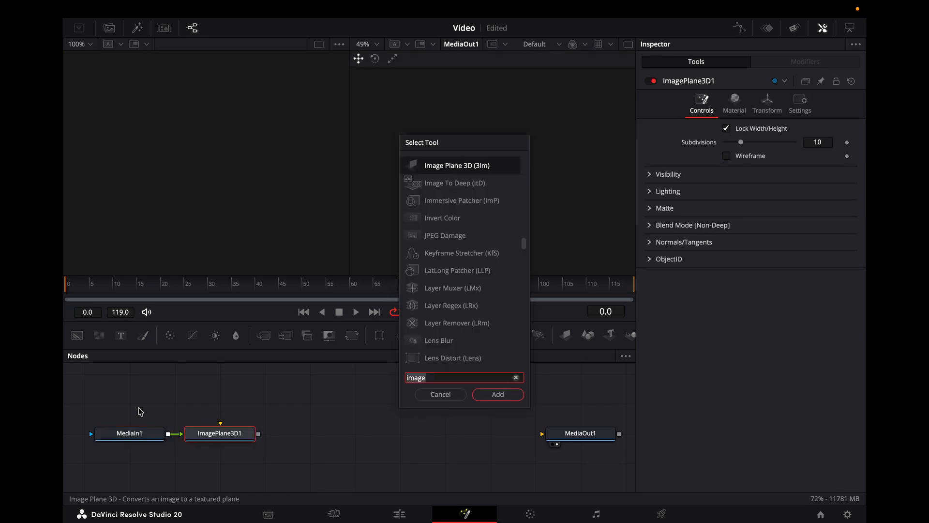
pyautogui.write('dupl')
pyautogui.press('Return')
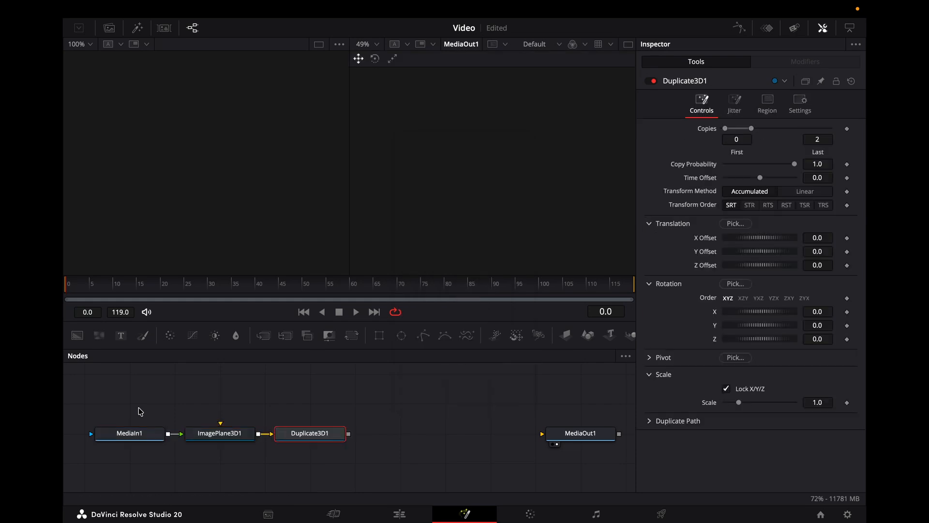
# Add Transform 3D and Renderer 3D nodes after Duplicate3D1 and connect the renderer's output to MediaOut1
pyautogui.hotkey('shift', 'space')
pyautogui.write('trans')
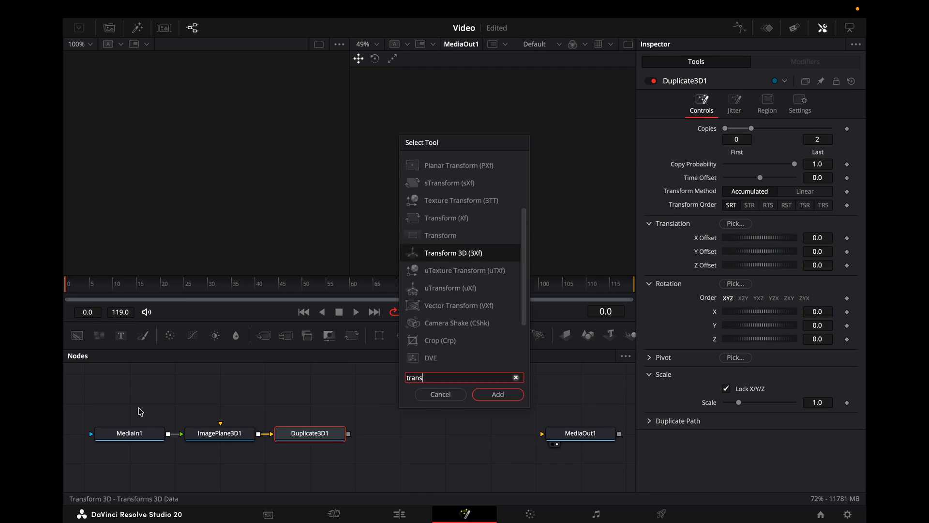
pyautogui.press('Return')
pyautogui.hotkey('shift', 'space')
pyautogui.write('ren')
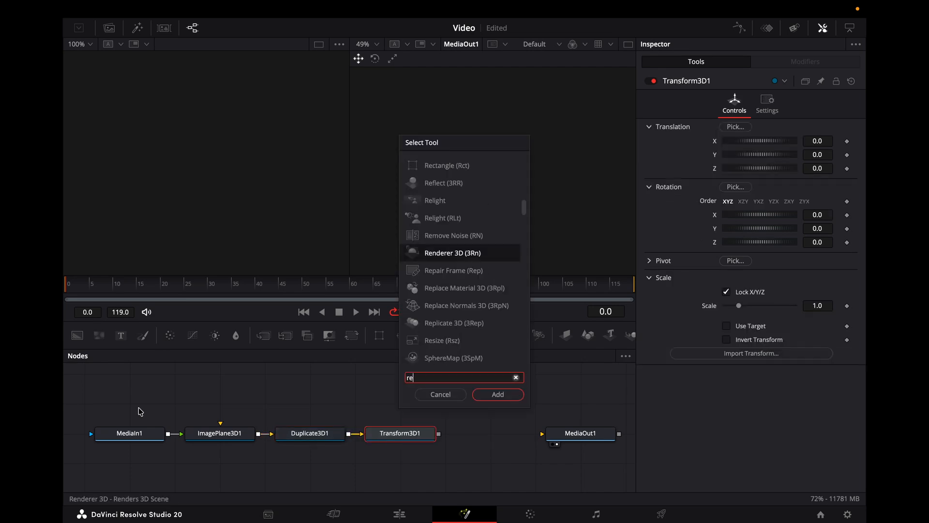
pyautogui.press('Return')
pyautogui.moveTo(530, 435); pyautogui.dragTo(565, 438)
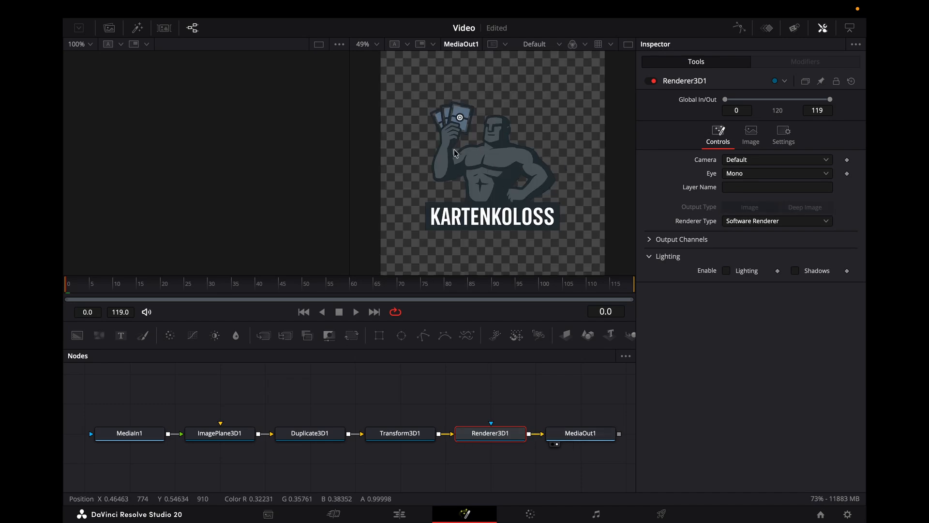
# Display the Duplicate3D1 node in the empty viewer as a 3D perspective view
pyautogui.click(314, 439)
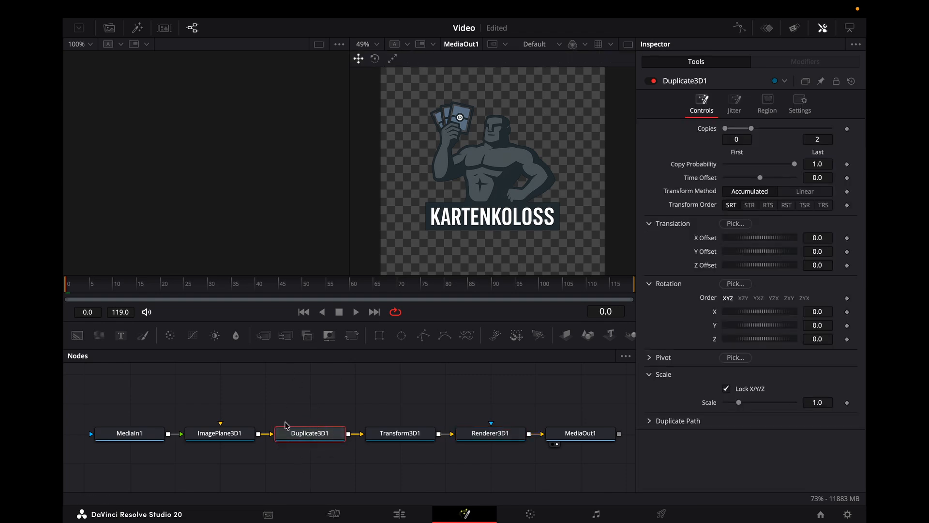
pyautogui.press('1')
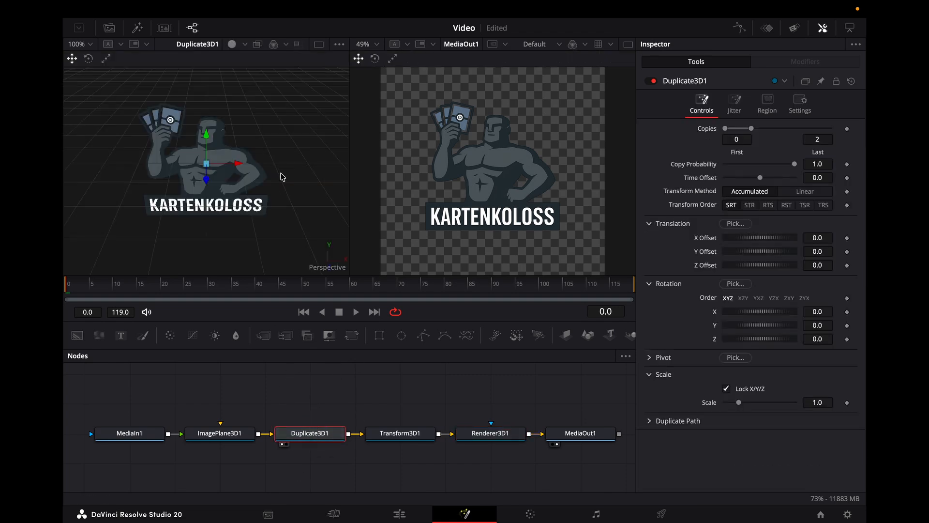
pyautogui.scroll(-3, 213, 203)
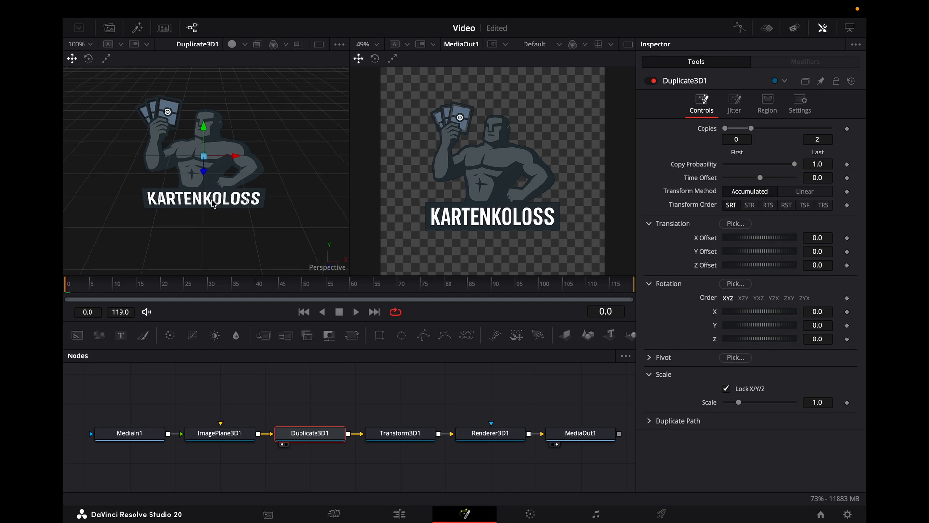
pyautogui.scroll(5, 213, 204)
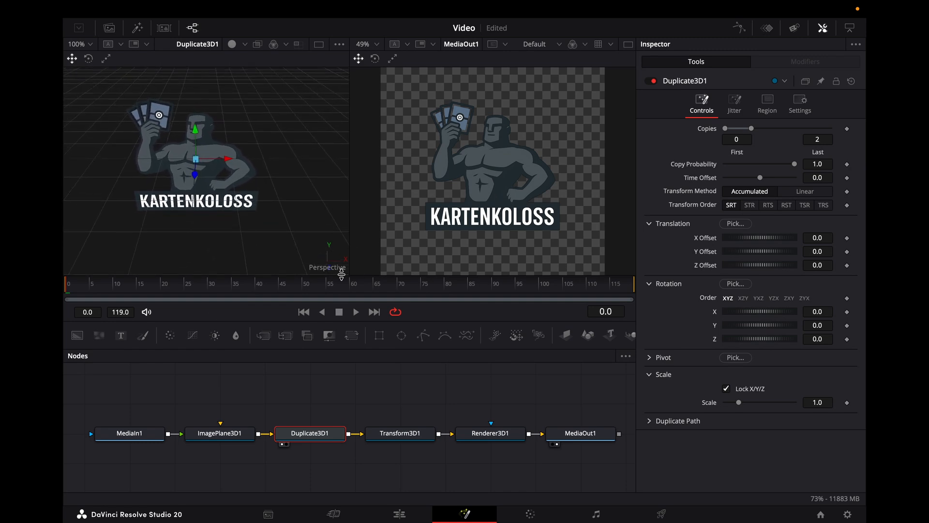
# Set the renderer type of the Renderer3D1 node to Hardware Renderer
pyautogui.click(491, 434)
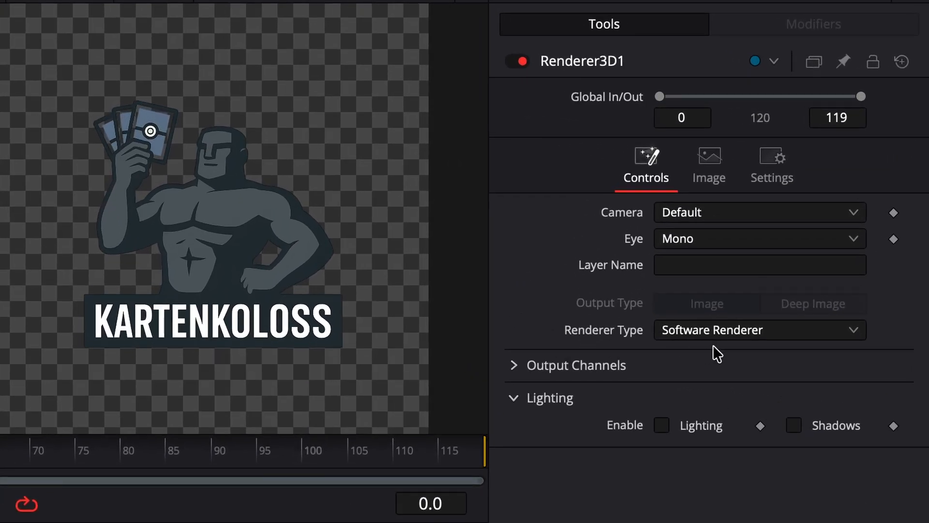
pyautogui.click(721, 335)
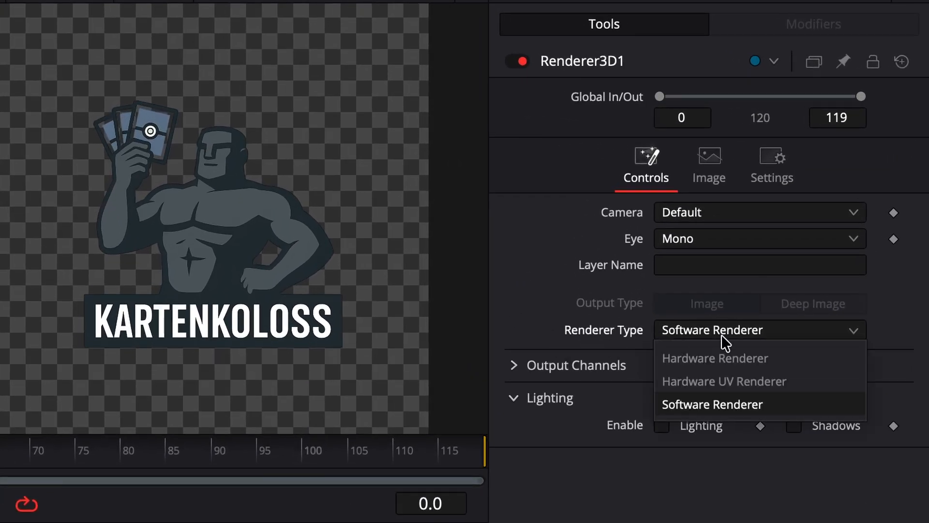
pyautogui.click(682, 358)
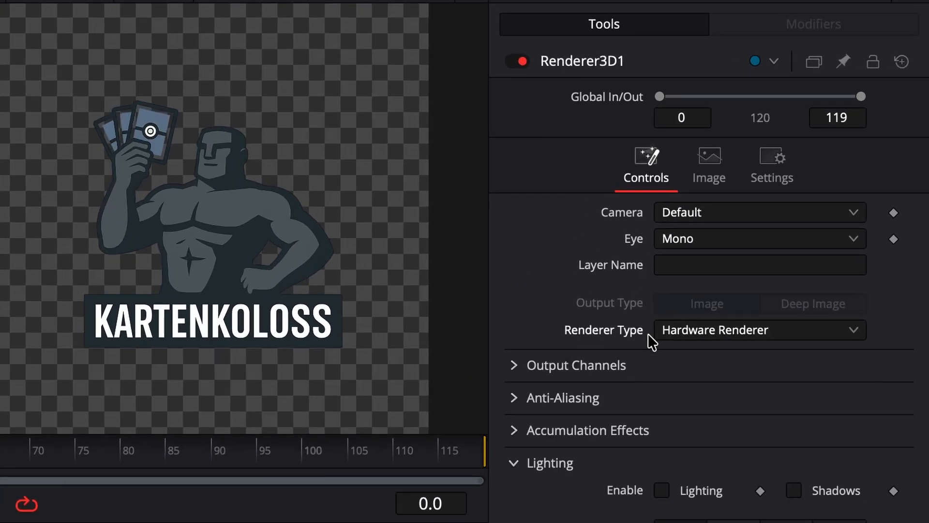
pyautogui.click(663, 333)
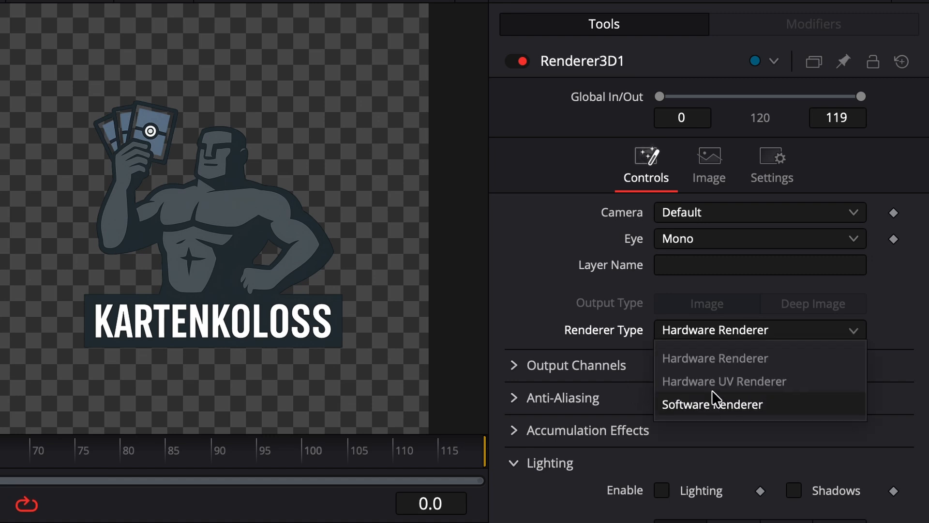
pyautogui.click(538, 291)
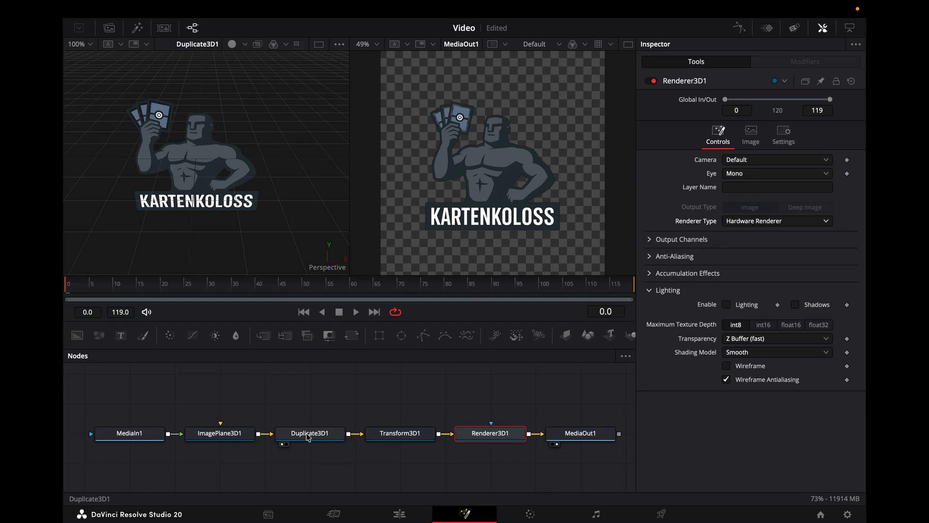
# Set the last copy of Duplicate3D1 to 150 and its translation Z offset to -0.001
pyautogui.click(198, 509)
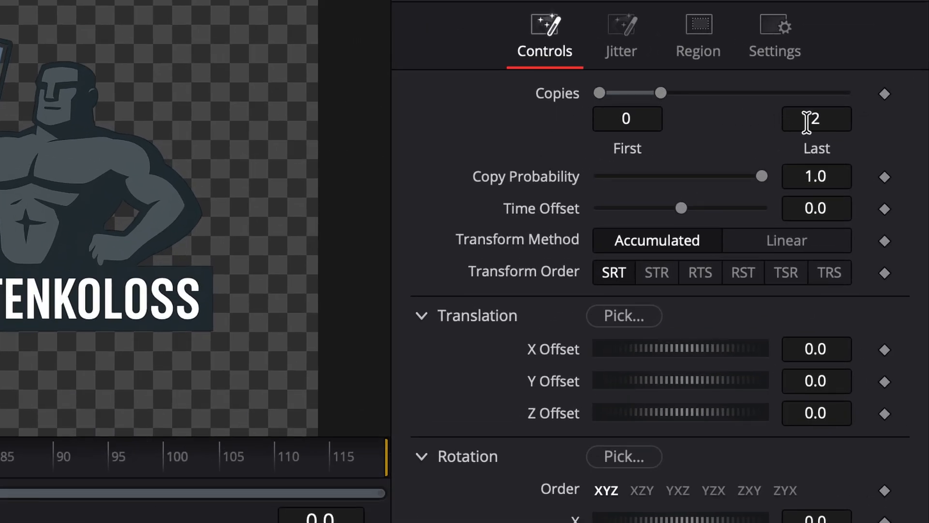
pyautogui.click(827, 121)
pyautogui.write('150')
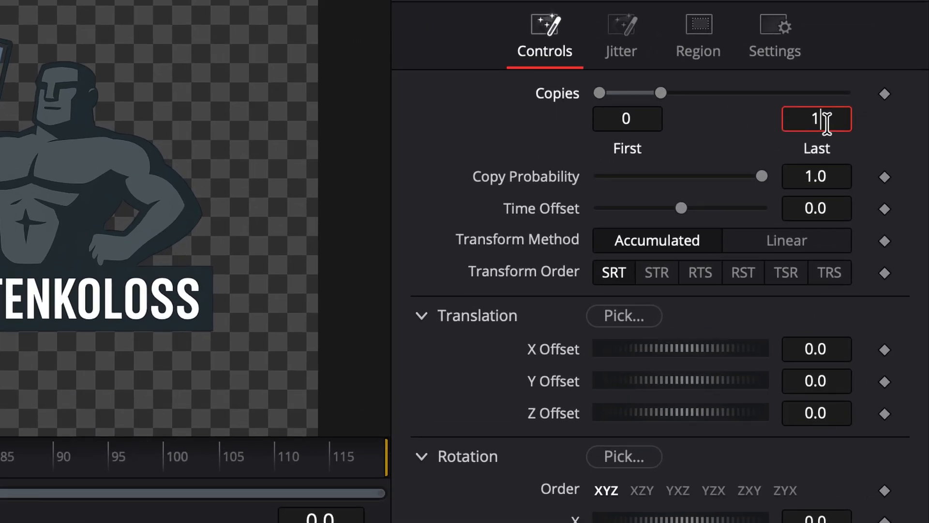
pyautogui.press('Tab')
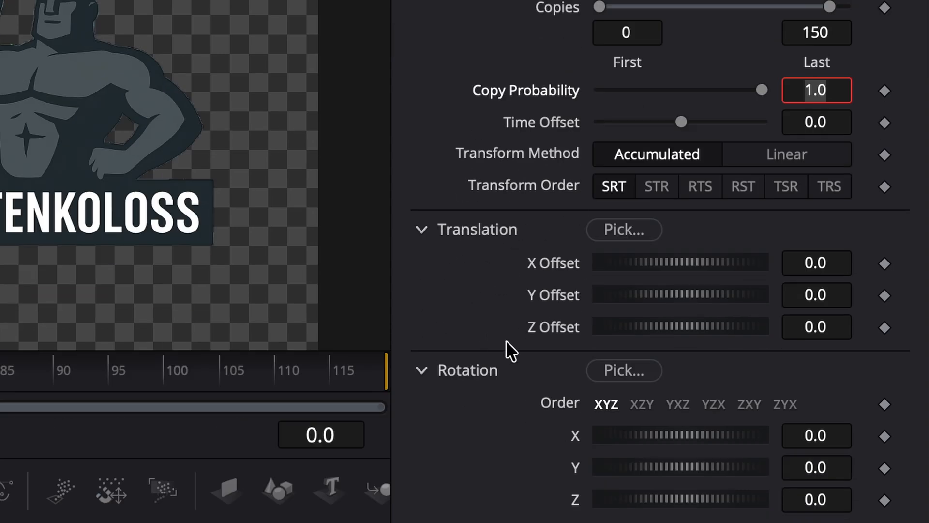
pyautogui.click(822, 325)
pyautogui.press('BackSpace')
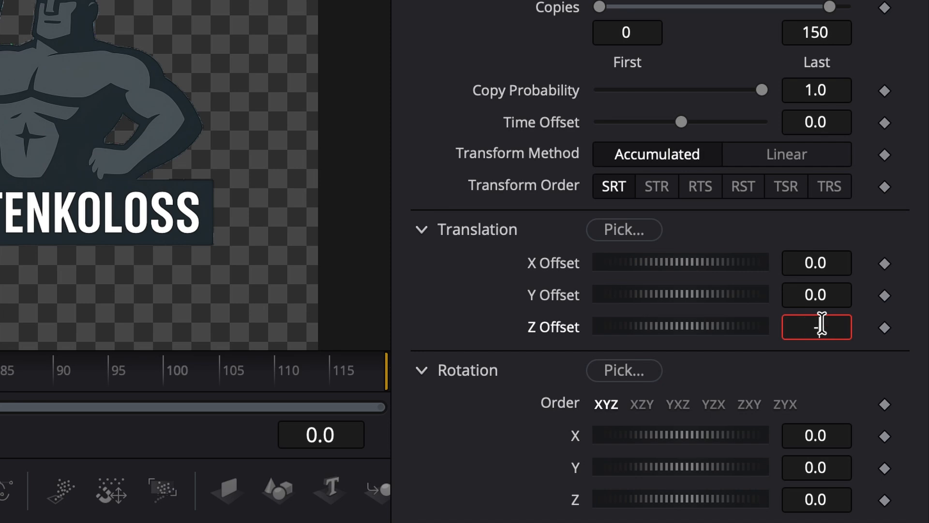
pyautogui.write('-0.001')
pyautogui.press('Tab')
# Examine the depth of the duplicated logo in the 3D perspective view
pyautogui.moveTo(242, 152); pyautogui.dragTo(238, 152)
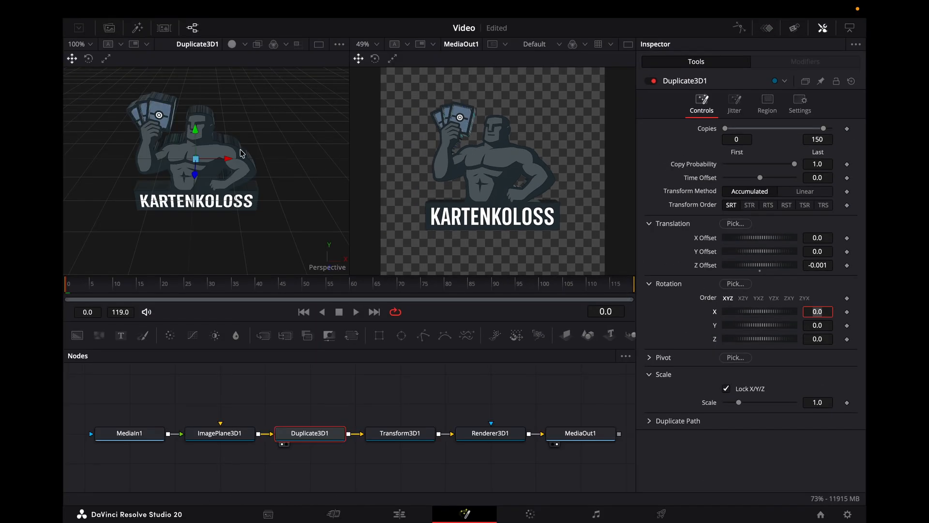
pyautogui.scroll(-2, 237, 153)
pyautogui.hscroll(2, 237, 153)
pyautogui.hscroll(-3, 237, 153)
pyautogui.hscroll(3, 237, 153)
pyautogui.scroll(2, 237, 153)
pyautogui.hscroll(-2, 237, 153)
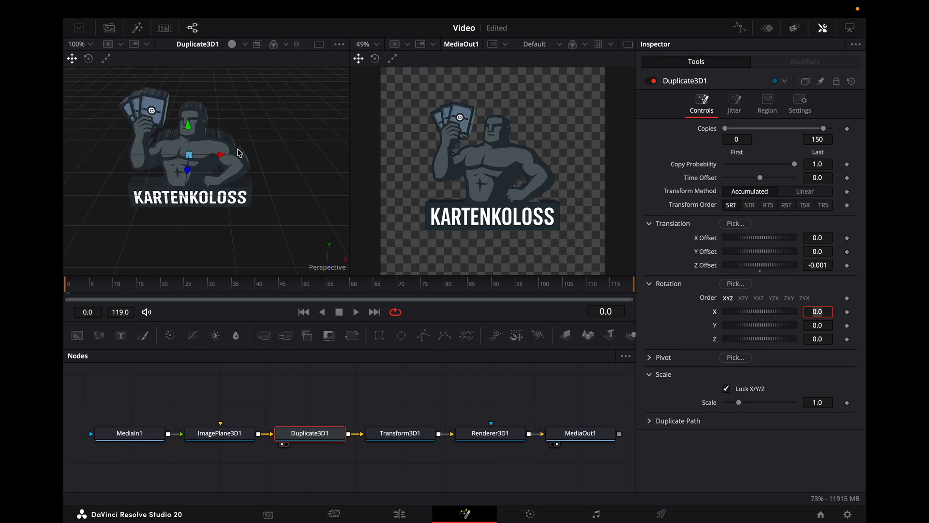
pyautogui.hscroll(-2, 238, 153)
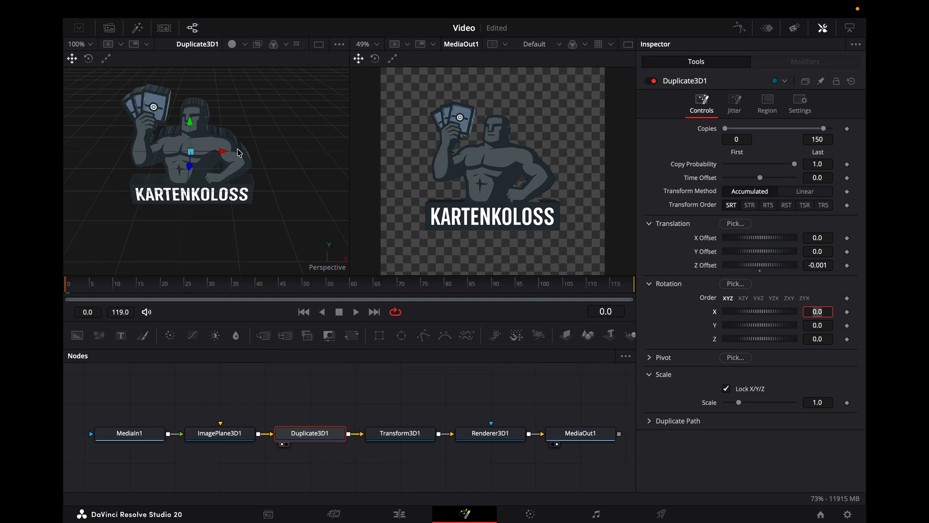
# Set the Transform3D1 rotation to -50 on X, -40 on Y and -7 on Z
pyautogui.click(413, 434)
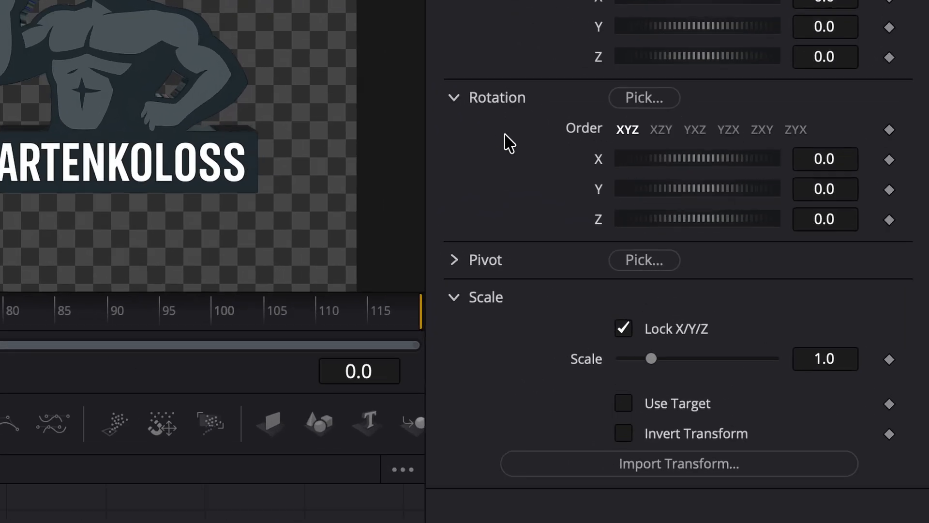
pyautogui.click(837, 165)
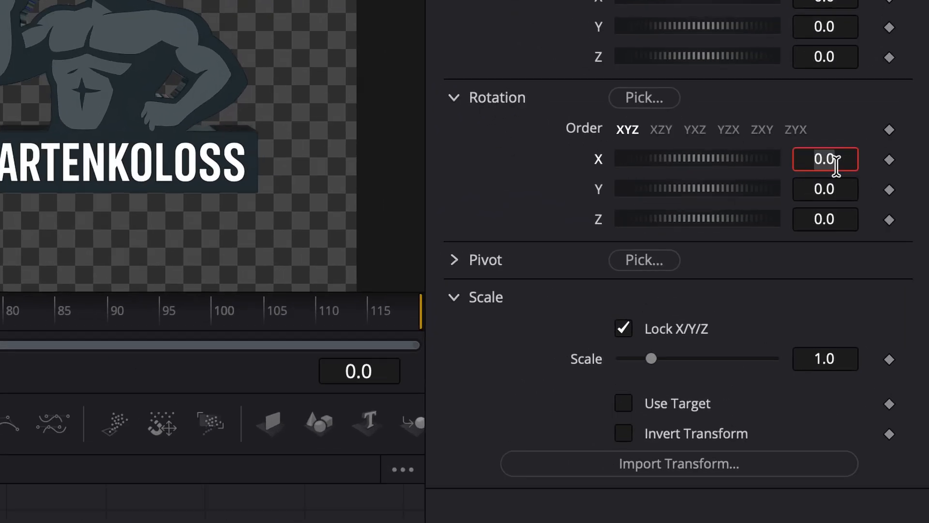
pyautogui.press('BackSpace')
pyautogui.write('-50')
pyautogui.press('Tab')
pyautogui.write('-40')
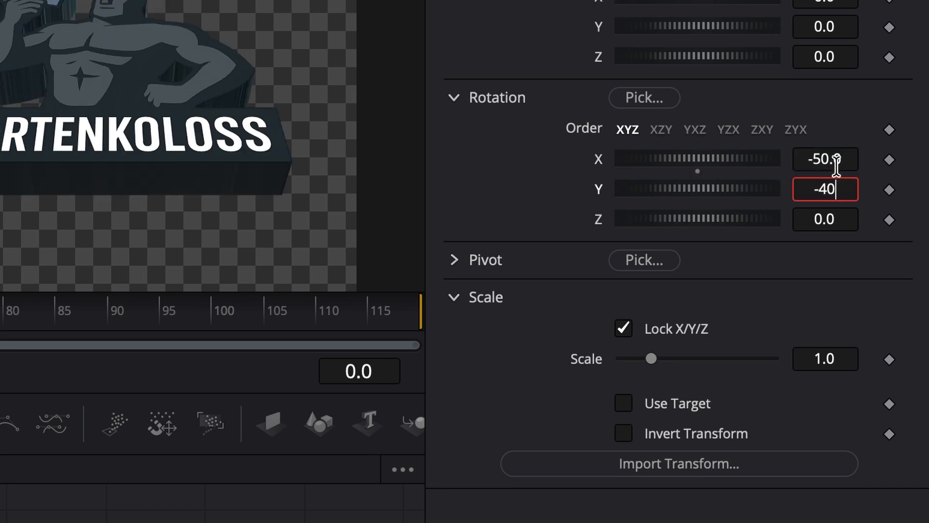
pyautogui.press('Tab')
pyautogui.write('-')
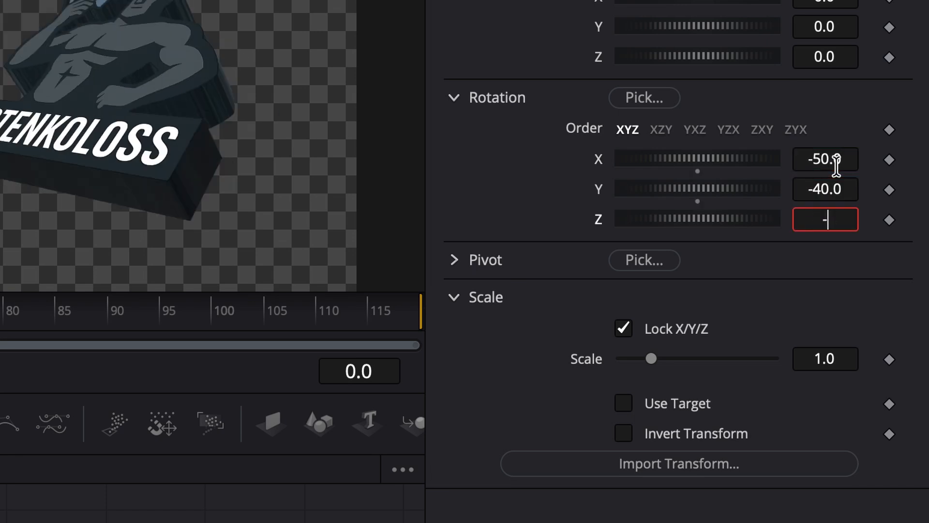
pyautogui.write('7')
pyautogui.press('Tab')
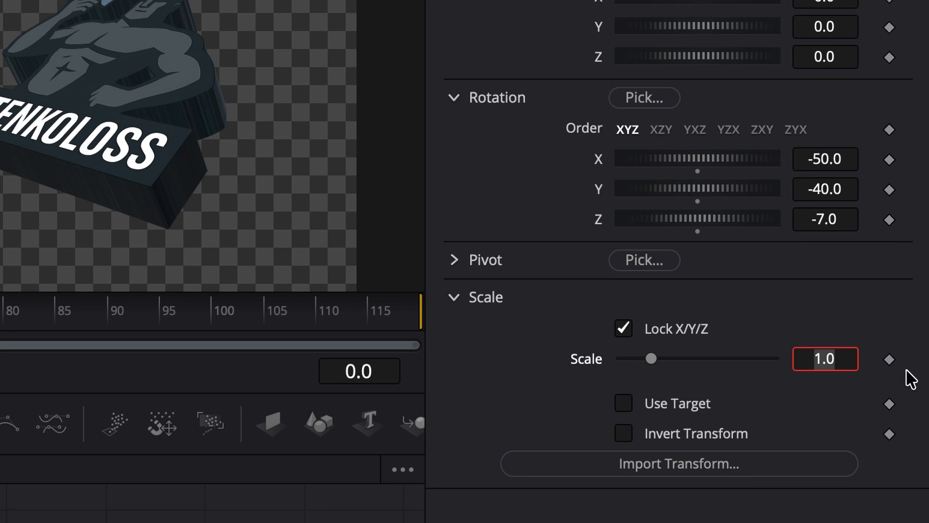
# Set the Transform3D1 scale to 0.001 and add keyframes at frame 0 for X, Y and Z rotation and scale
pyautogui.press('BackSpace')
pyautogui.write('0.001')
pyautogui.press('Tab')
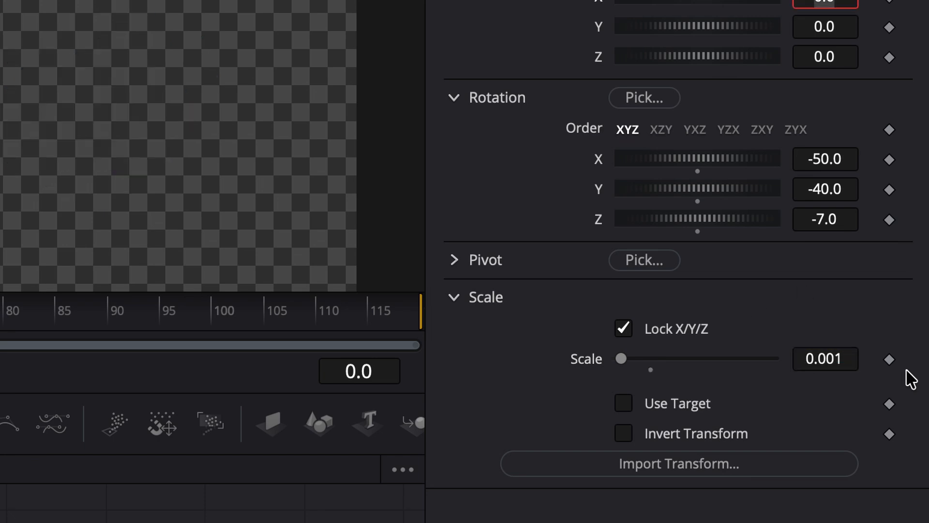
pyautogui.click(890, 160)
pyautogui.click(889, 190)
pyautogui.click(890, 220)
pyautogui.click(890, 359)
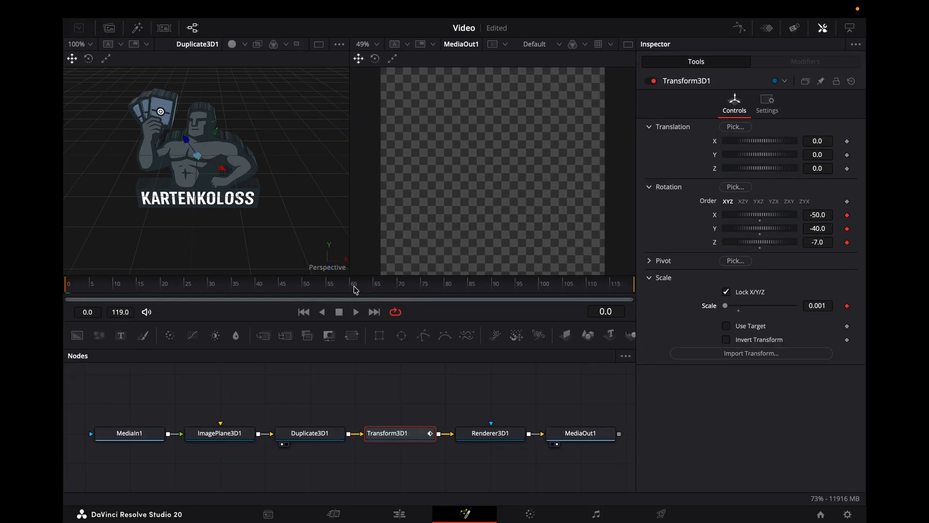
# Check the project's timeline frame rate and set Transform3D1's X, Y and Z rotation to 0 at frame 60
pyautogui.click(848, 514)
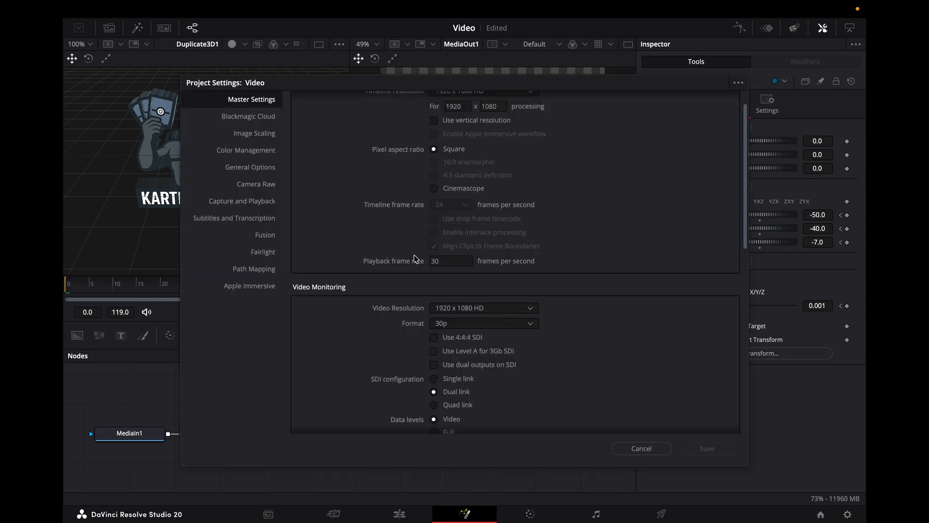
pyautogui.click(657, 450)
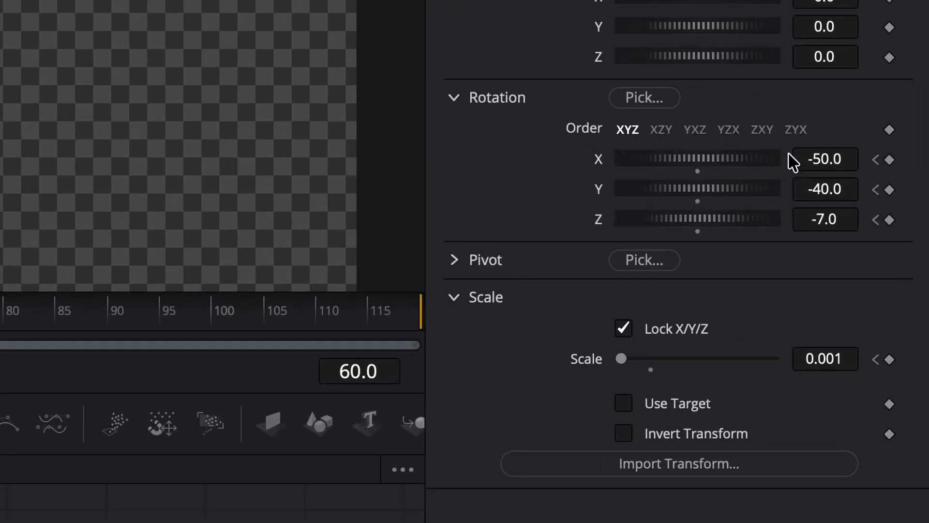
pyautogui.click(822, 214)
pyautogui.press('BackSpace')
pyautogui.write('0')
pyautogui.press('Tab')
pyautogui.write('0')
pyautogui.press('Tab')
pyautogui.write('0')
pyautogui.press('Tab')
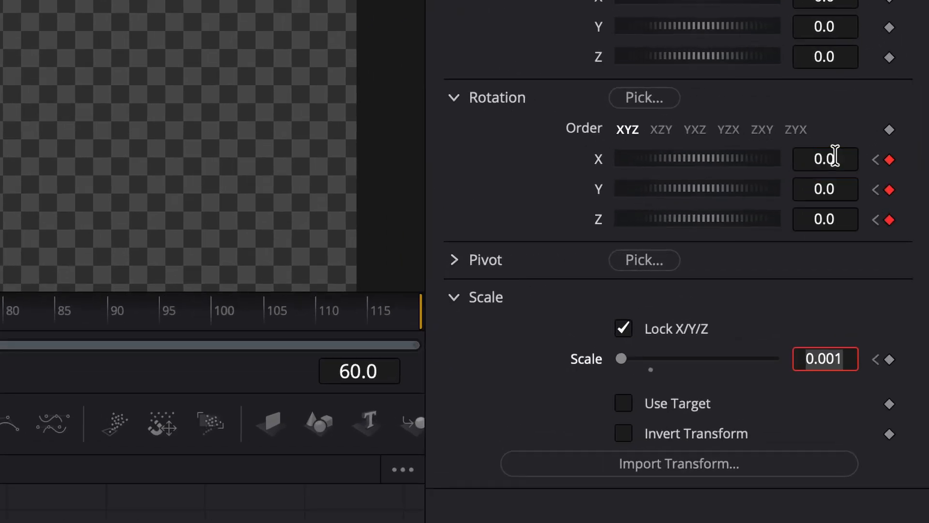
# Set the Transform3D1 scale to 1 at frame 60 and preview the motion just before that frame
pyautogui.press('BackSpace')
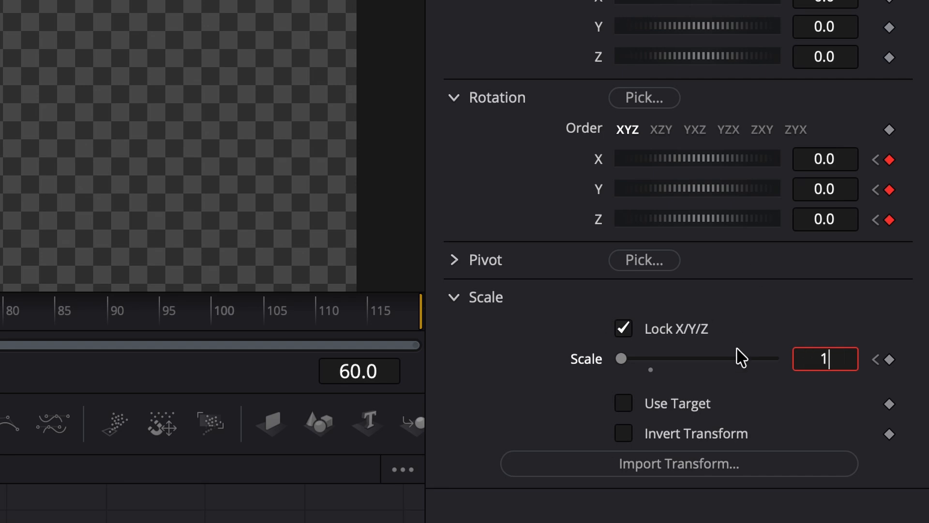
pyautogui.write('1')
pyautogui.press('Tab')
pyautogui.click(346, 290)
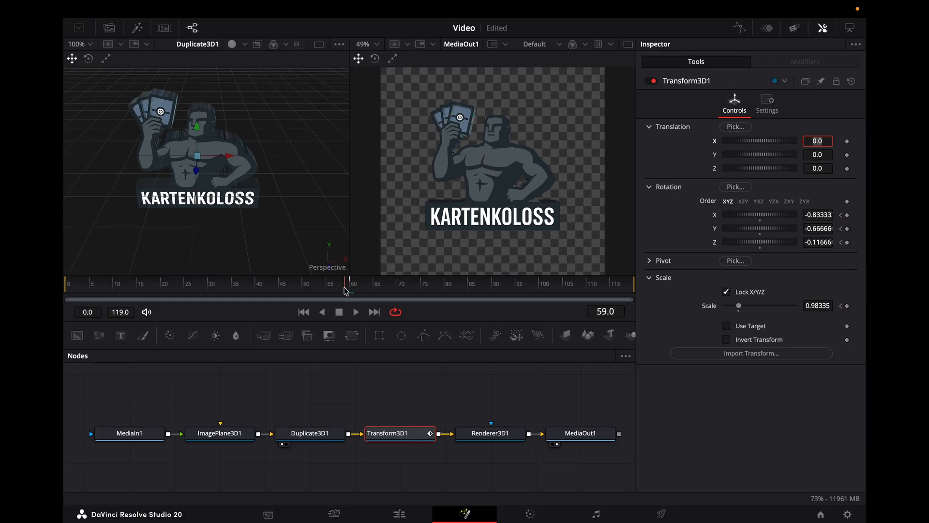
pyautogui.moveTo(347, 289)
pyautogui.mouseDown()
pyautogui.moveTo(185, 300)
pyautogui.moveTo(363, 312)
pyautogui.moveTo(330, 298)
pyautogui.moveTo(225, 298)
pyautogui.moveTo(350, 296)
pyautogui.mouseUp()
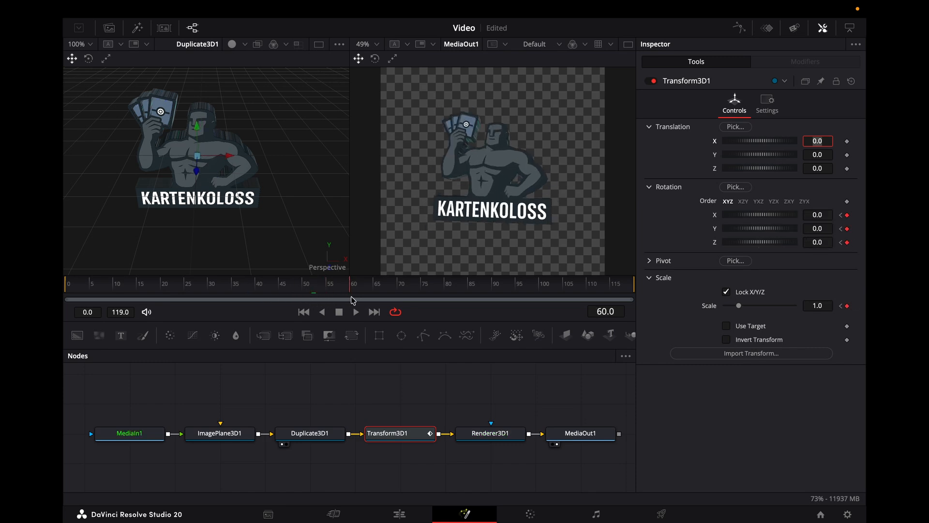
# Show all Transform3D1 rotation and scale curves in the Spline editor, fitted to the view
pyautogui.click(739, 30)
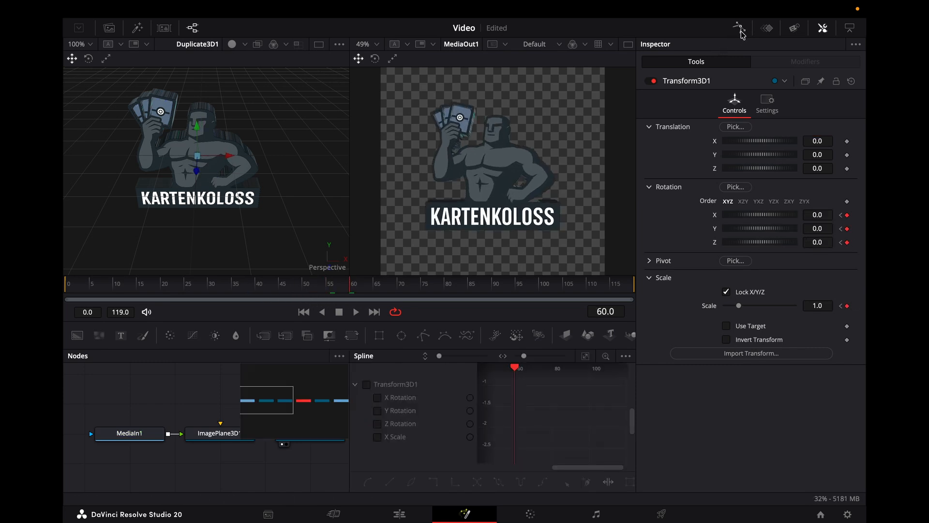
pyautogui.click(366, 384)
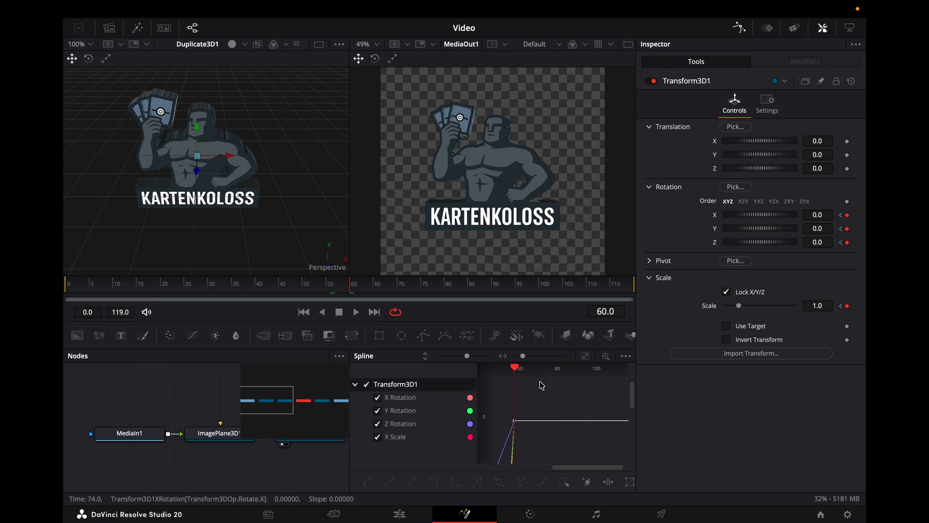
pyautogui.click(588, 356)
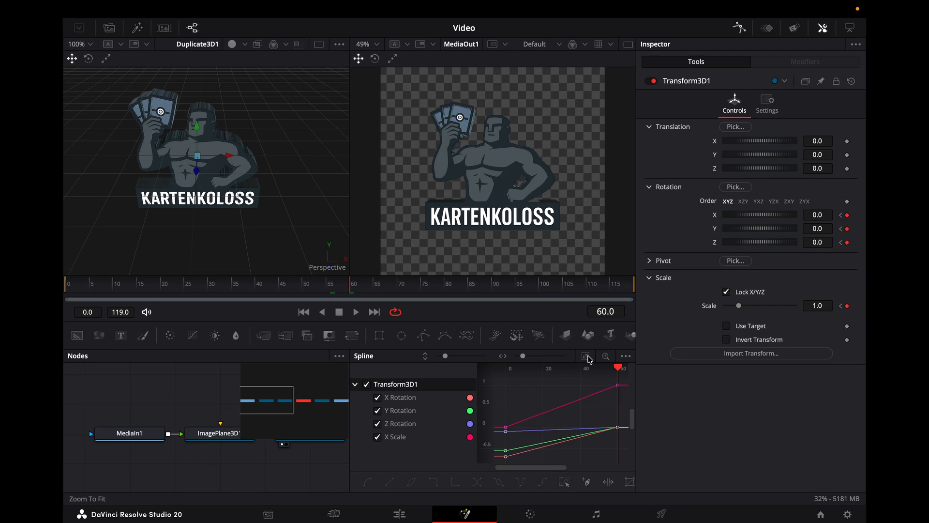
# Apply Out Cubic easing to all Transform3D1 rotation and scale keyframes, preview the motion and close the Spline editor
pyautogui.moveTo(501, 386); pyautogui.dragTo(623, 461)
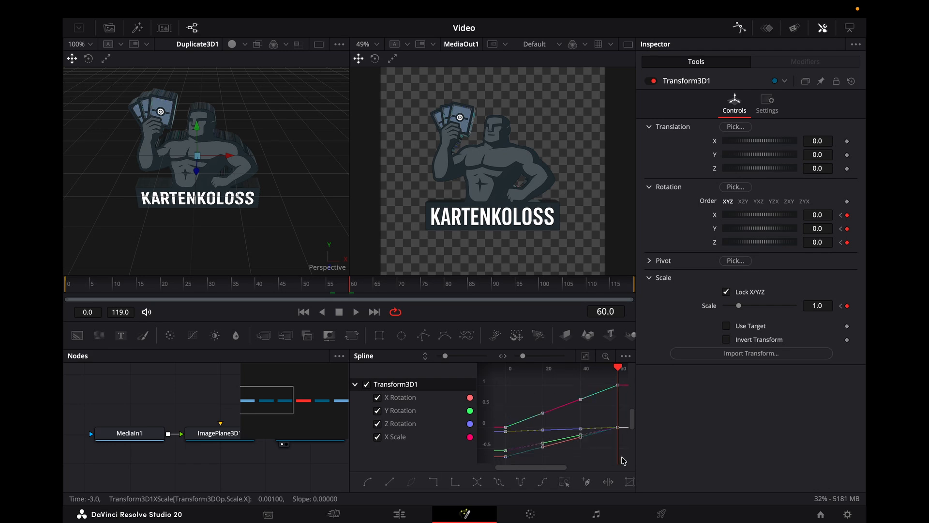
pyautogui.rightClick(573, 424)
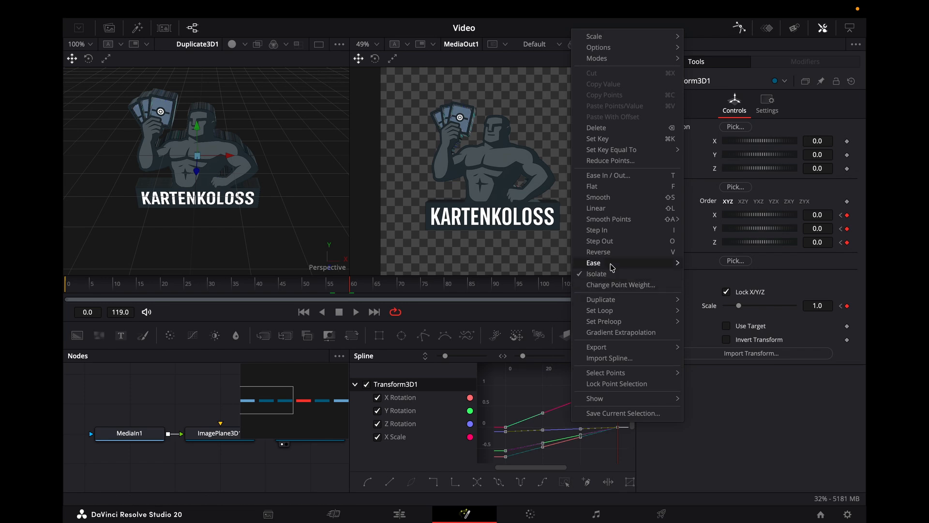
pyautogui.moveTo(612, 267)
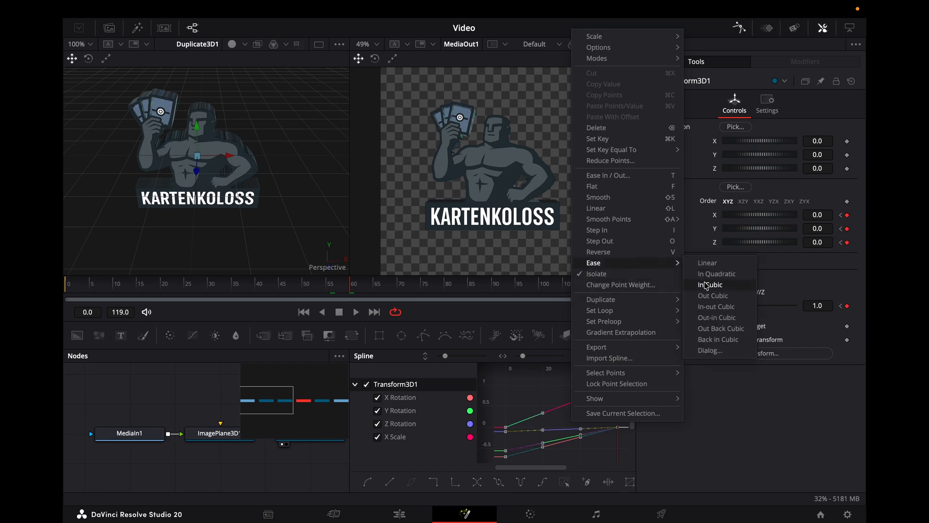
pyautogui.click(713, 296)
pyautogui.moveTo(618, 370); pyautogui.dragTo(587, 383)
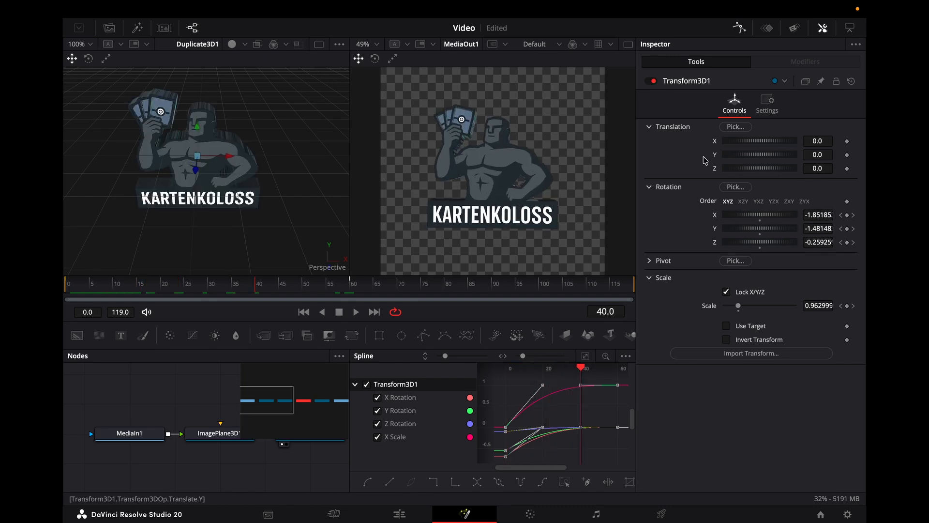
pyautogui.click(739, 28)
# Add a Drop Shadow node after Renderer3D1 with a drop distance of 0.0346 and a shadow strength of 0.354
pyautogui.hscroll(2, 398, 376)
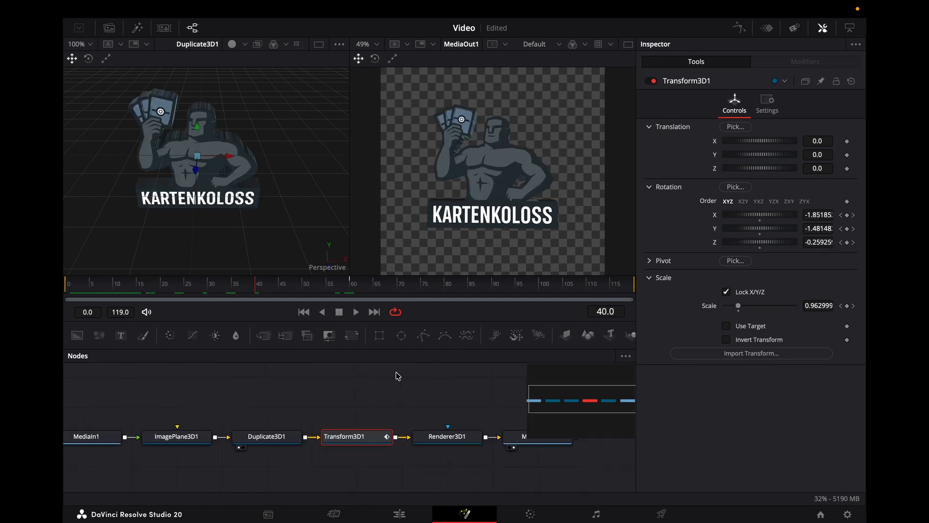
pyautogui.hscroll(2, 422, 406)
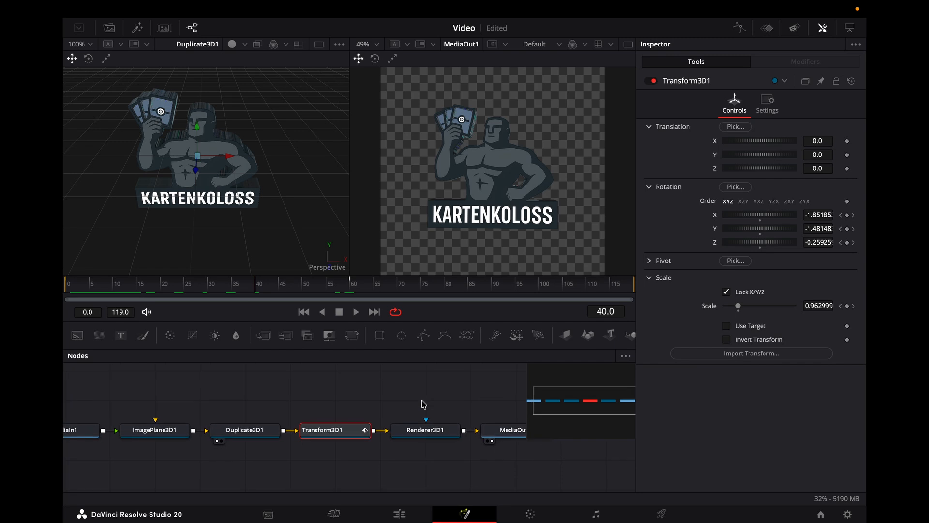
pyautogui.click(421, 436)
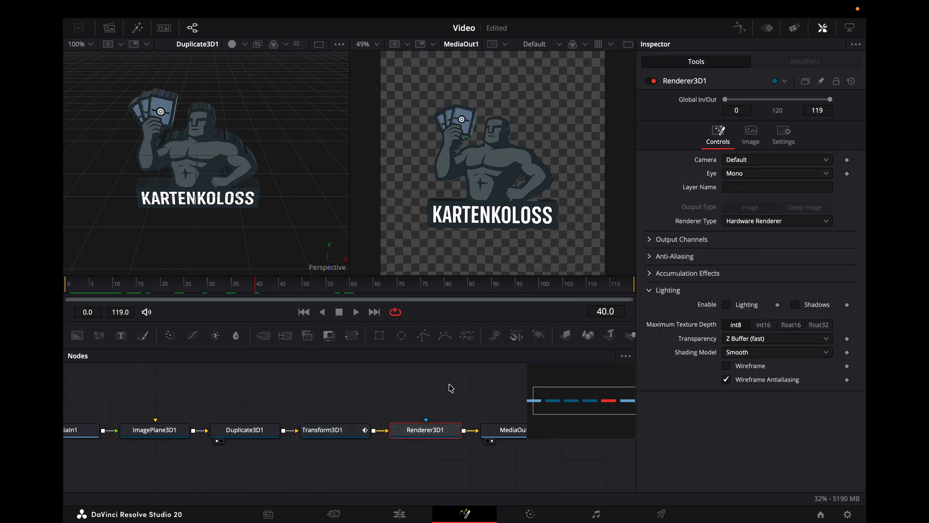
pyautogui.hotkey('shift', 'space')
pyautogui.write('re')
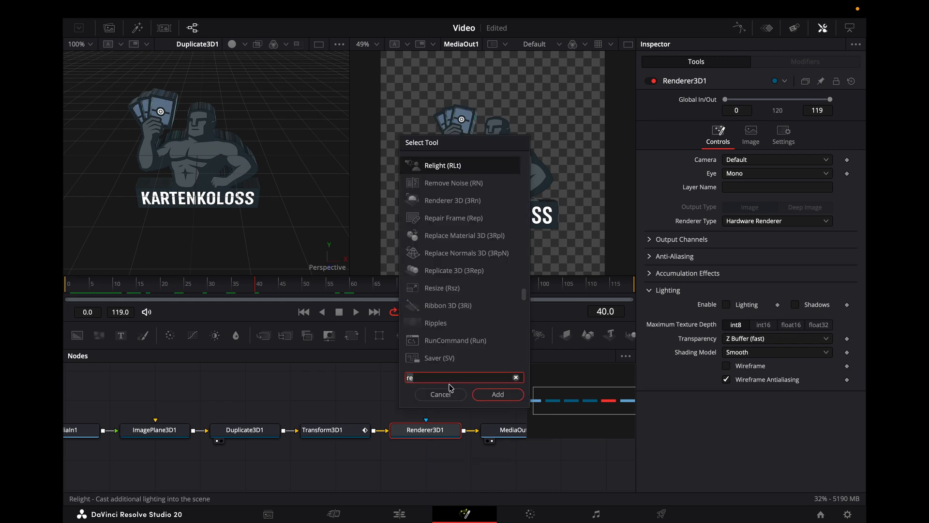
pyautogui.press('BackSpace')
pyautogui.press('BackSpace')
pyautogui.write('drop')
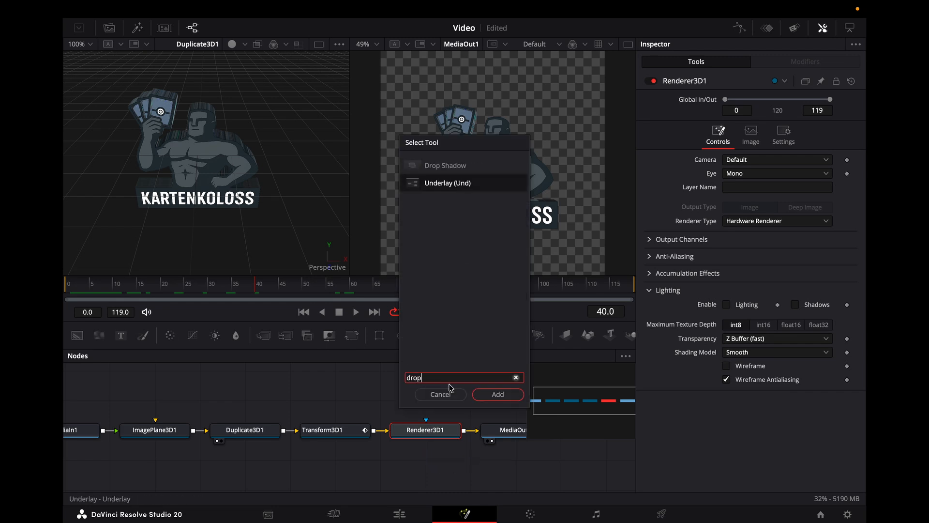
pyautogui.press('Up')
pyautogui.press('Return')
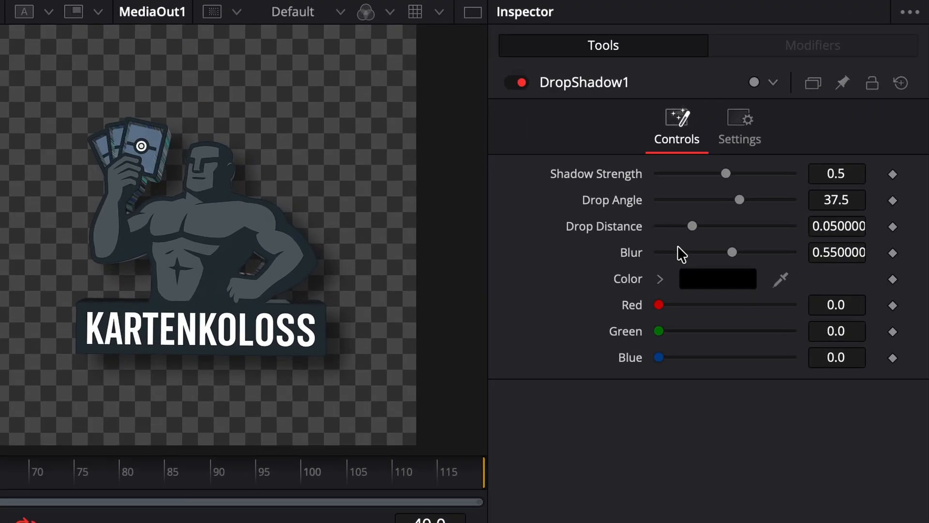
pyautogui.moveTo(696, 223); pyautogui.dragTo(689, 224)
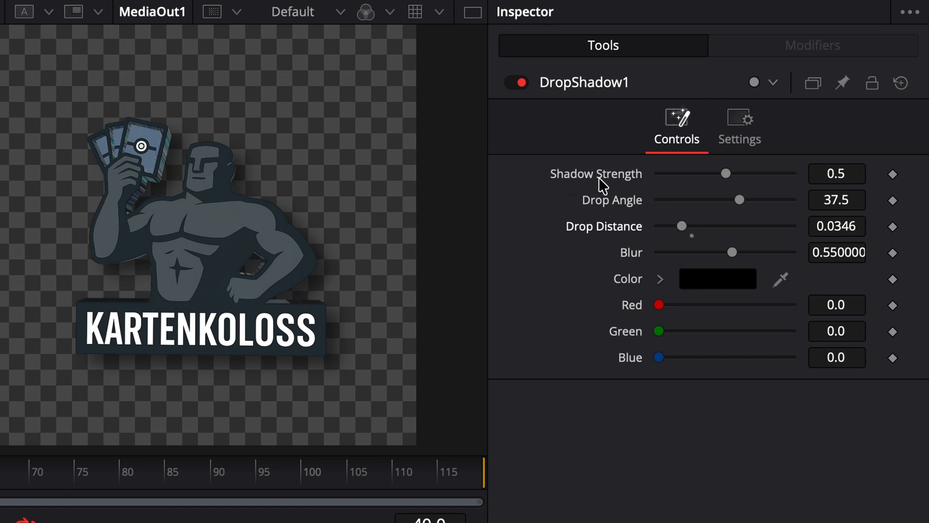
pyautogui.moveTo(725, 175); pyautogui.dragTo(705, 176)
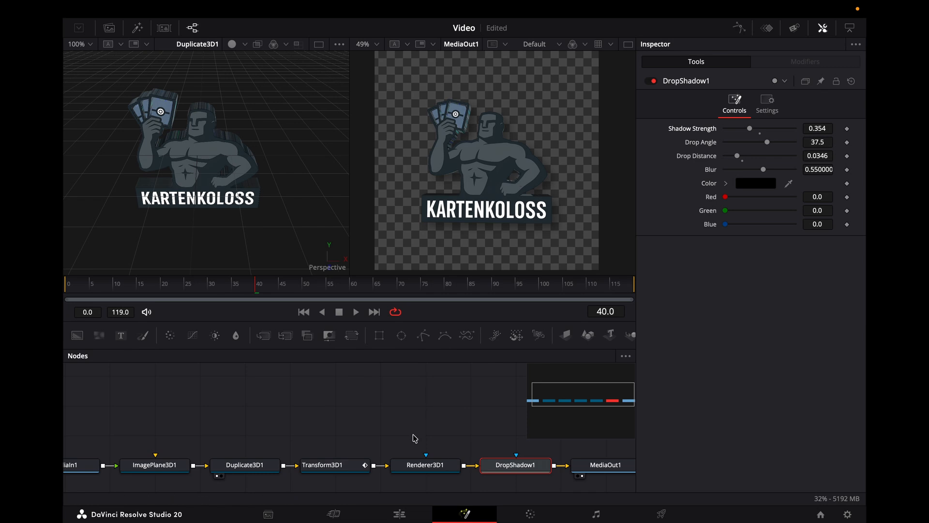
# Play the finished logo animation over its background from the start of the timeline on the Cut page
pyautogui.click(333, 514)
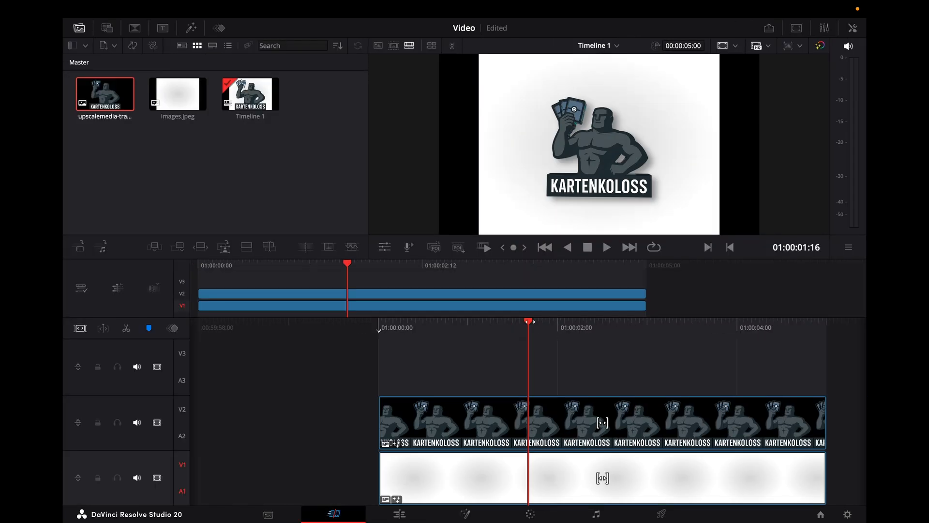
pyautogui.press('Home')
pyautogui.press('space')
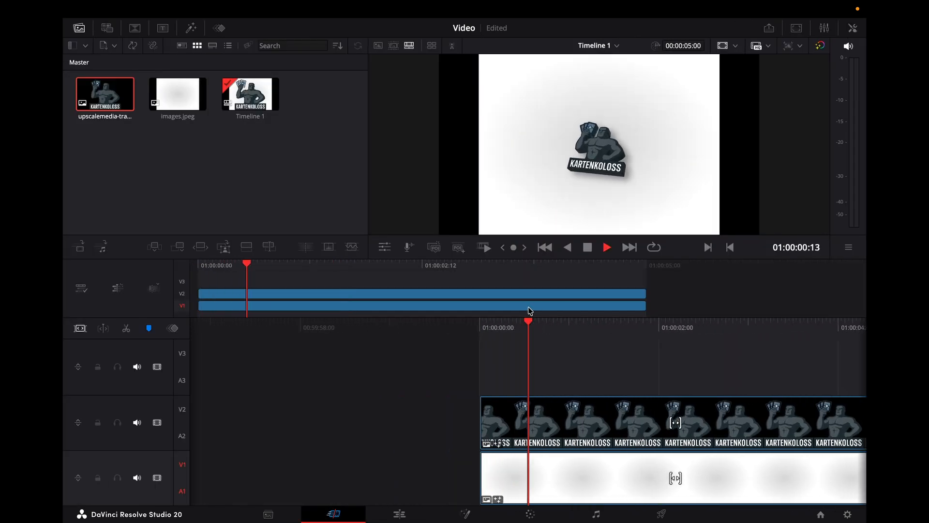